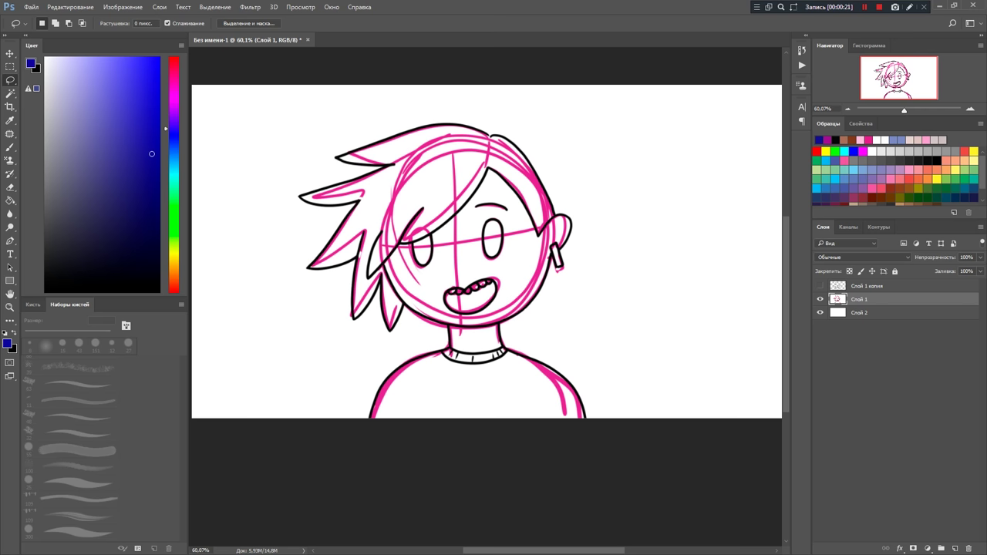
Step: Zoom the canvas to about 128% and centre the character's face in the window
scroll(353, 166, "up", 1)
scroll(353, 166, "up", 2)
scroll(354, 166, "up", 1)
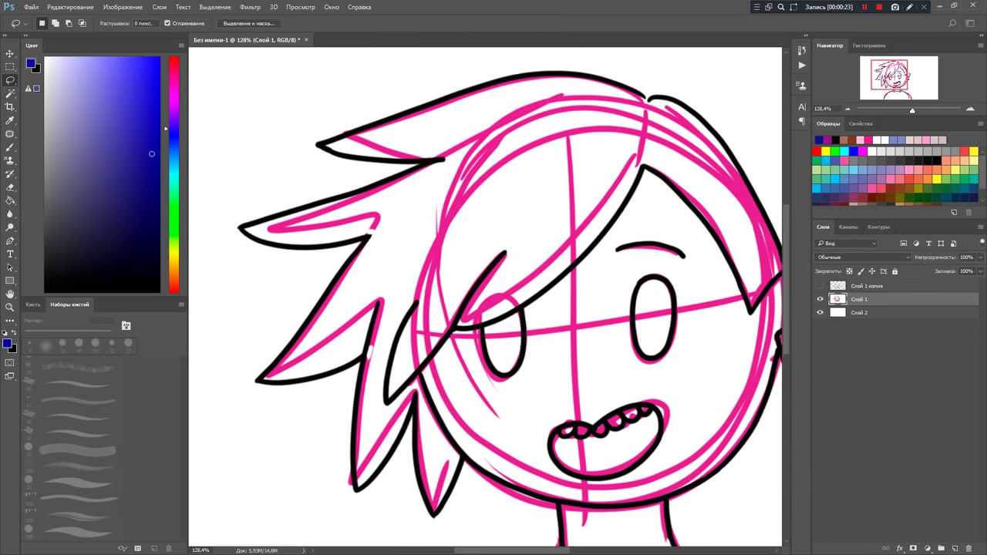
mouse_move(486, 309)
left_mouse_down()
mouse_move(437, 324)
mouse_move(445, 301)
left_mouse_up()
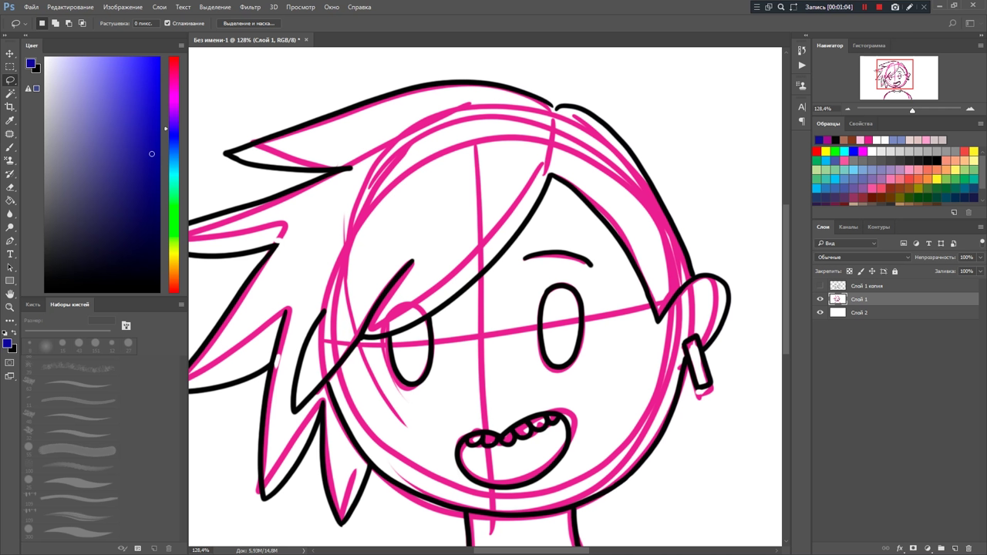
Step: Select the black line art on Слой 1 with Colour Range, sampling black at Fuzziness 200
right_click(459, 163)
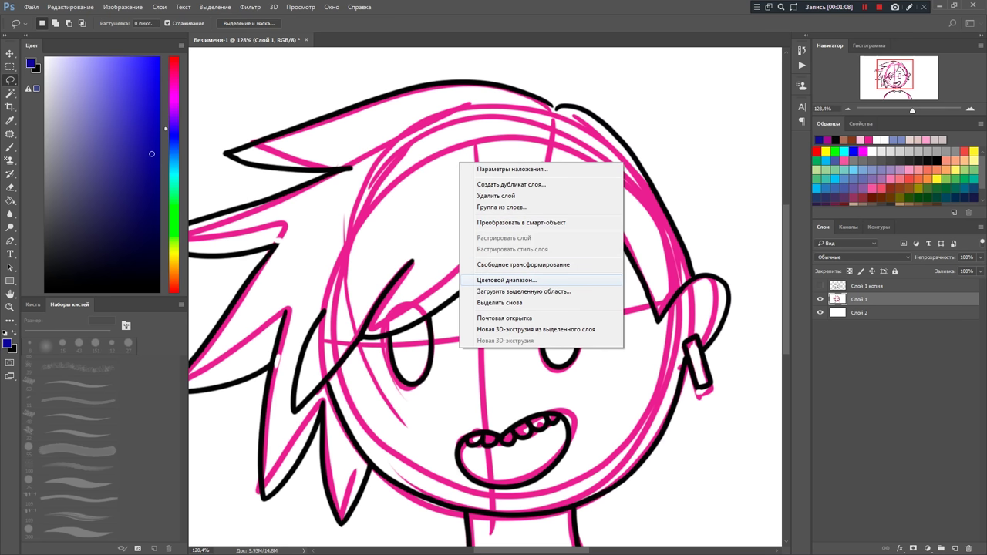
left_click(506, 280)
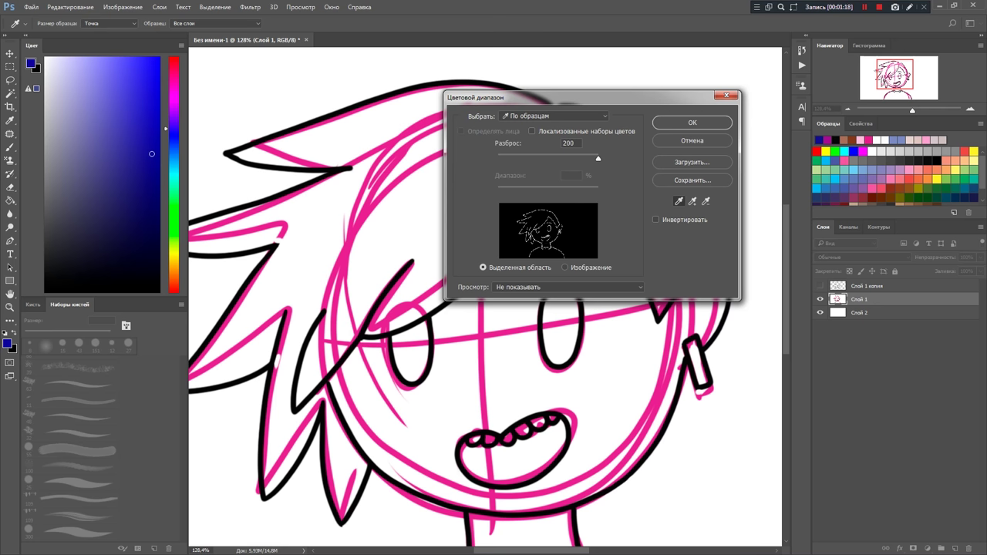
left_click(817, 140)
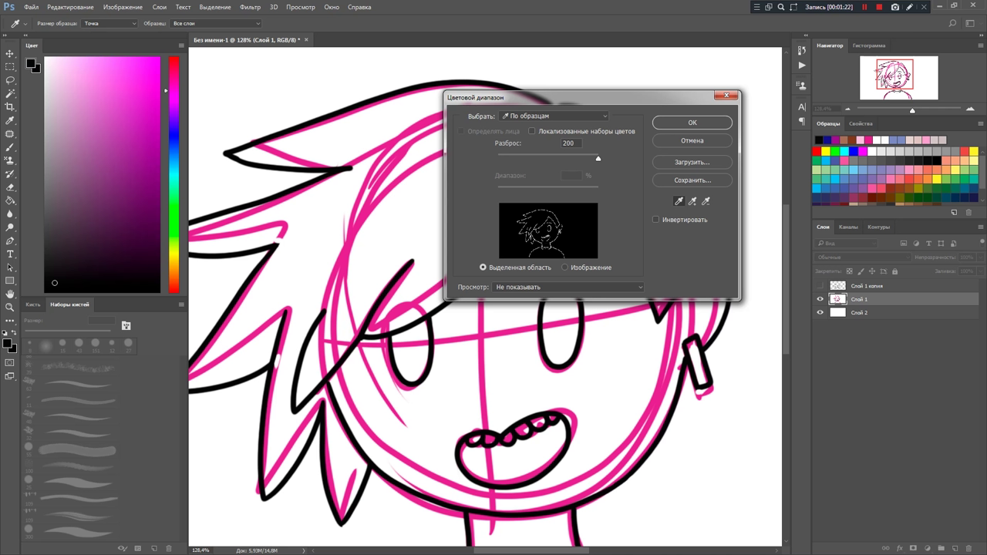
left_click(827, 140)
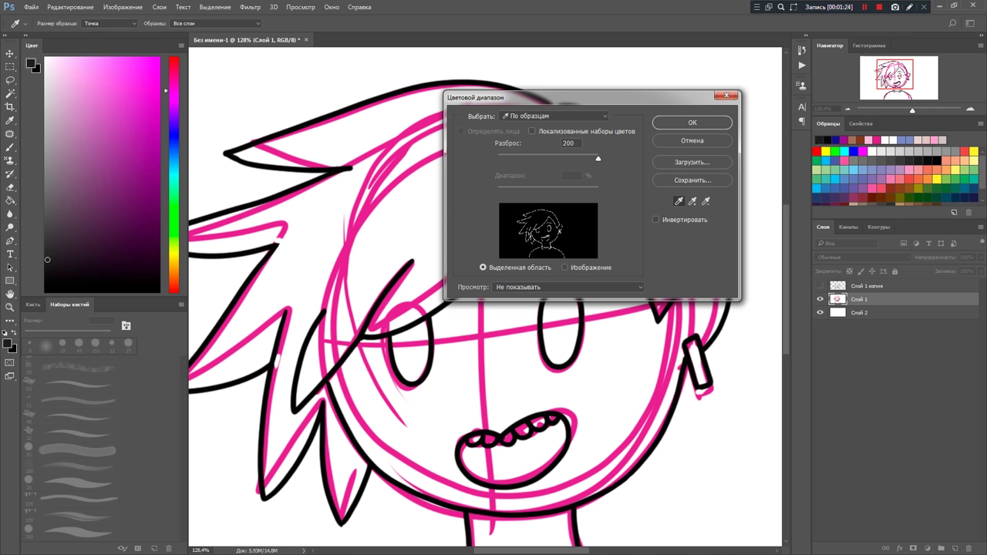
left_click(817, 140)
left_click(597, 158)
type("130")
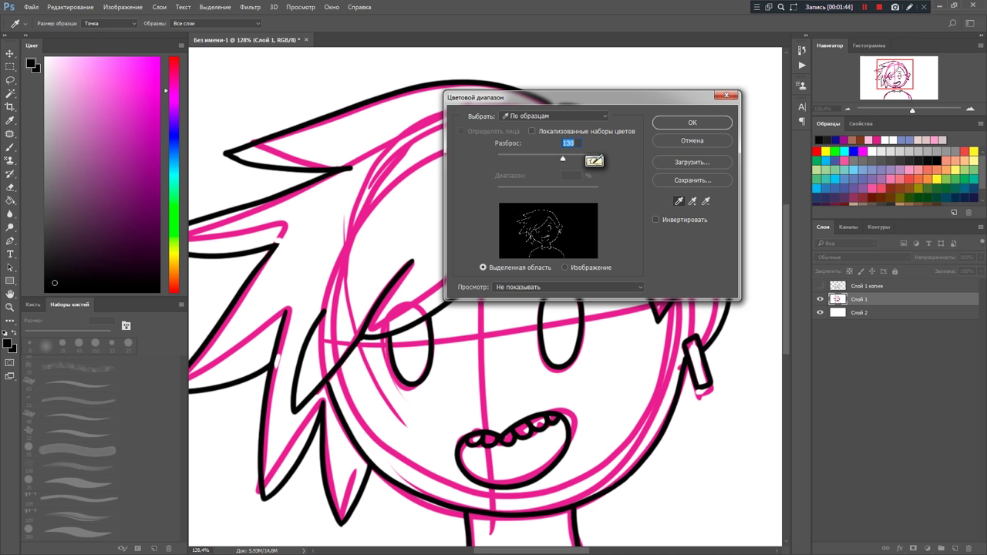
type("0")
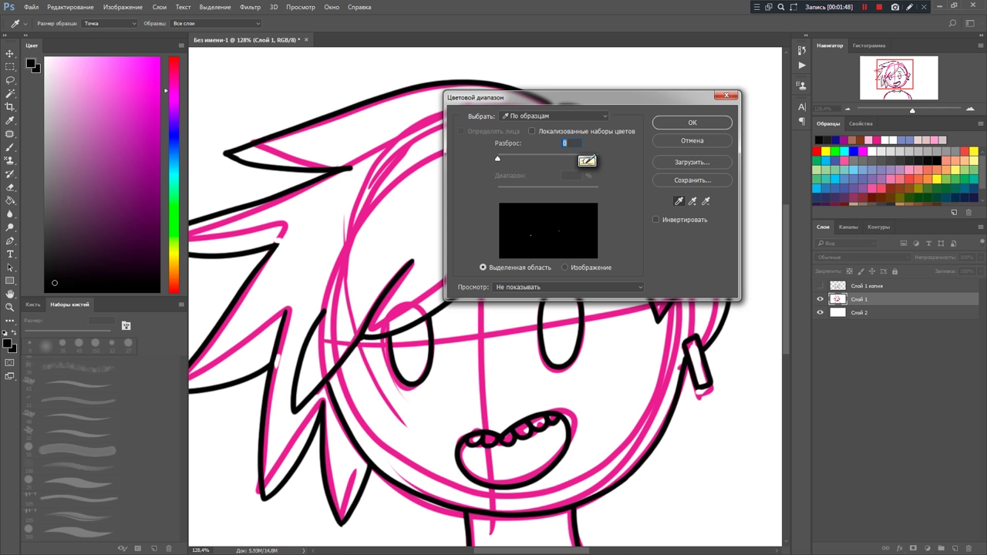
left_click(587, 159)
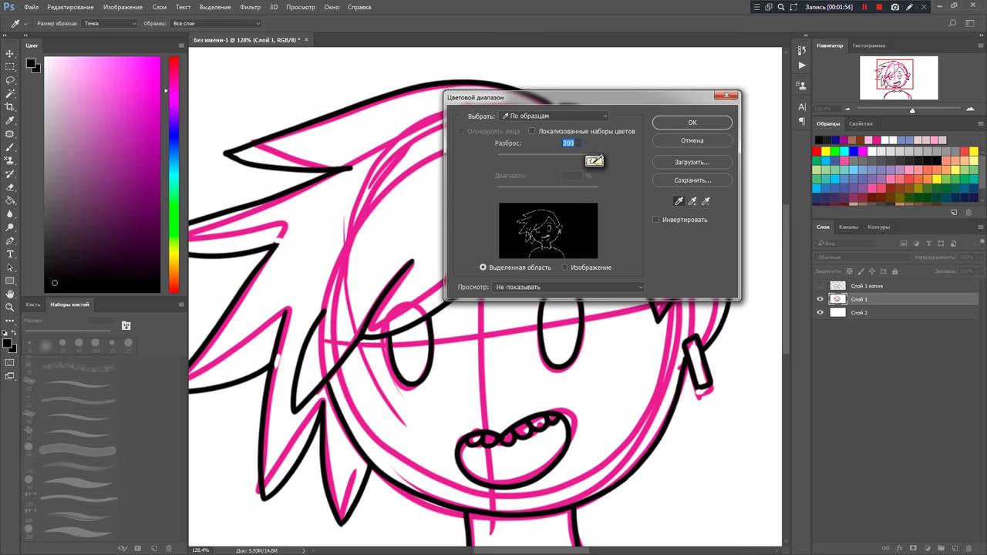
left_click(692, 123)
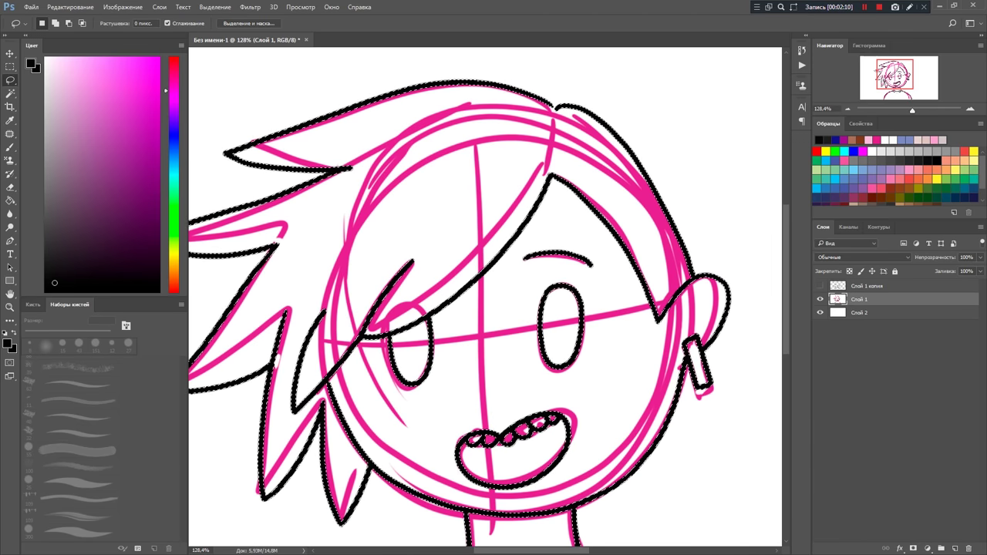
Step: Cut the selected black lines onto a new layer, Слой 3
right_click(374, 308)
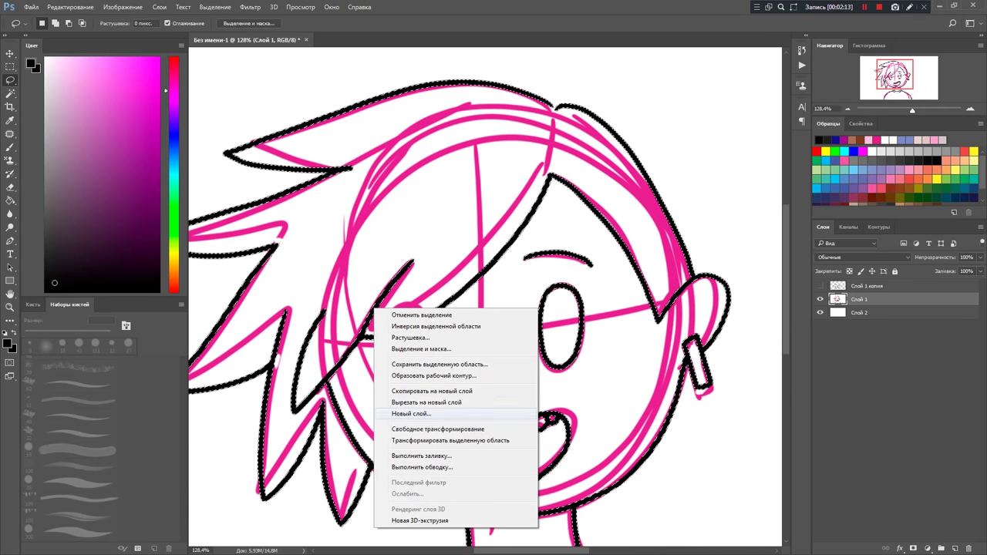
left_click(426, 403)
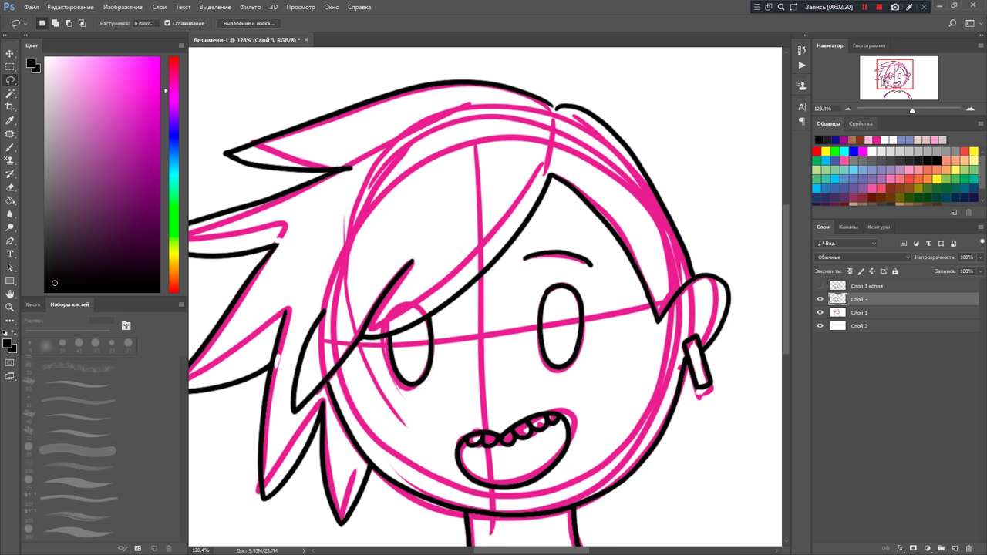
mouse_move(486, 309)
left_mouse_down()
mouse_move(621, 293)
mouse_move(509, 266)
left_mouse_up()
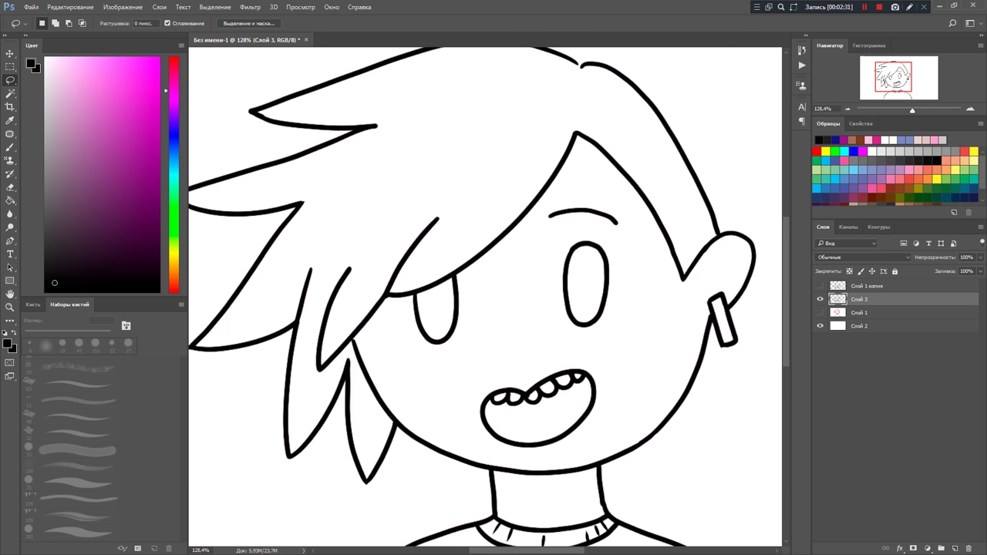
Step: Zoom in to inspect the black line edges, then zoom back out to the whole figure
scroll(509, 270, "up", 2)
scroll(509, 270, "up", 2)
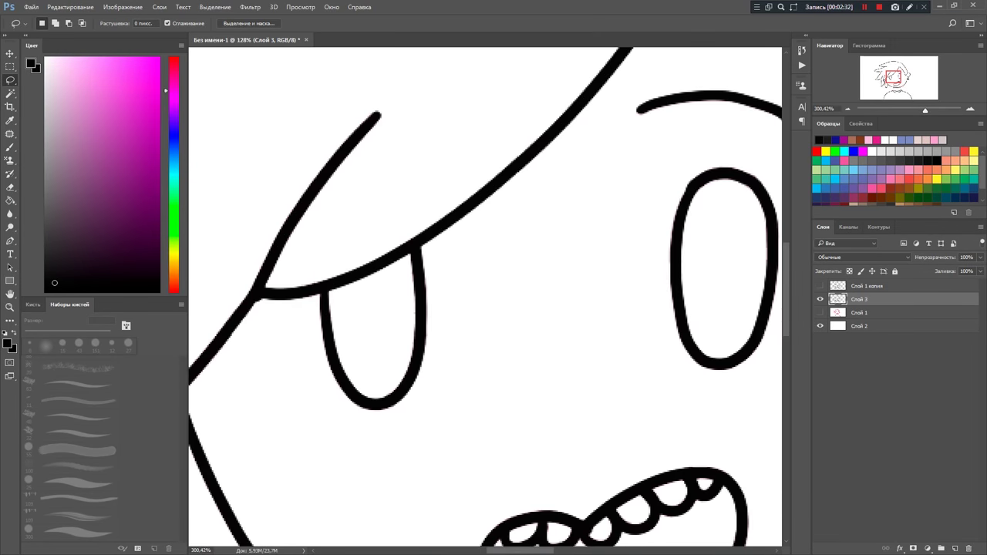
scroll(509, 269, "down", 2)
scroll(509, 270, "up", 4)
scroll(498, 281, "down", 1)
scroll(499, 282, "down", 2)
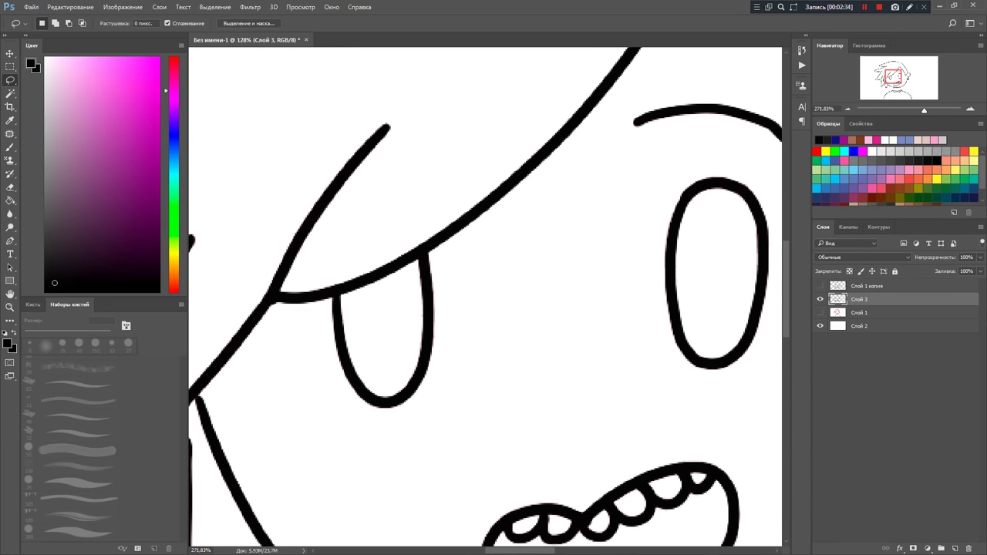
scroll(498, 281, "down", 1)
scroll(498, 282, "down", 1)
scroll(493, 281, "down", 1)
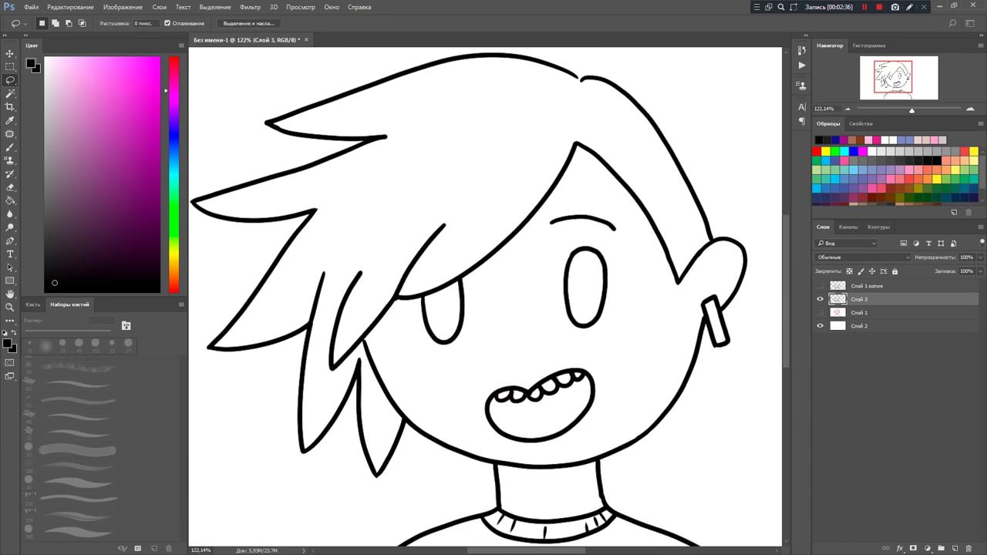
scroll(486, 296, "down", 1)
scroll(486, 296, "down", 1)
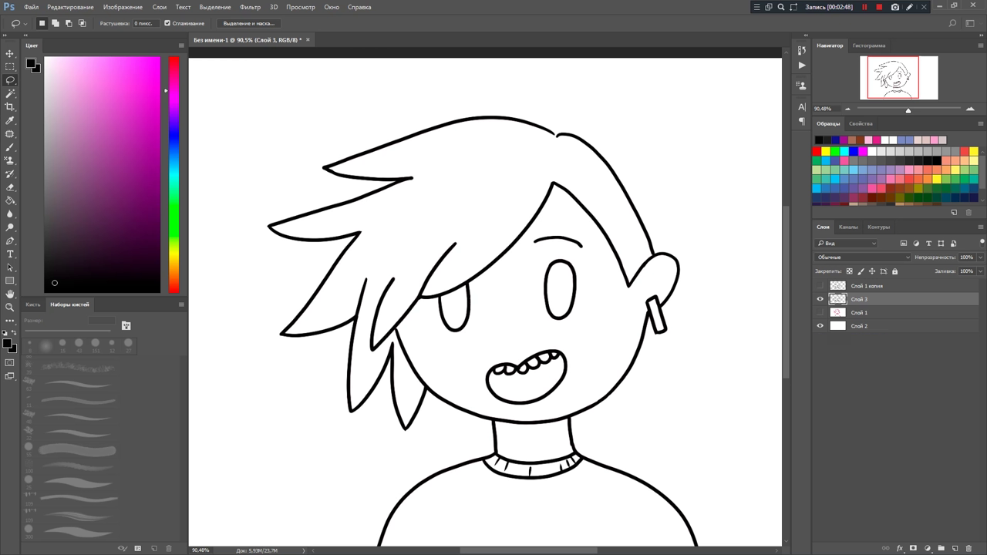
Step: Hide the white background Слой 2 and inspect the line art over transparency
left_click(820, 326)
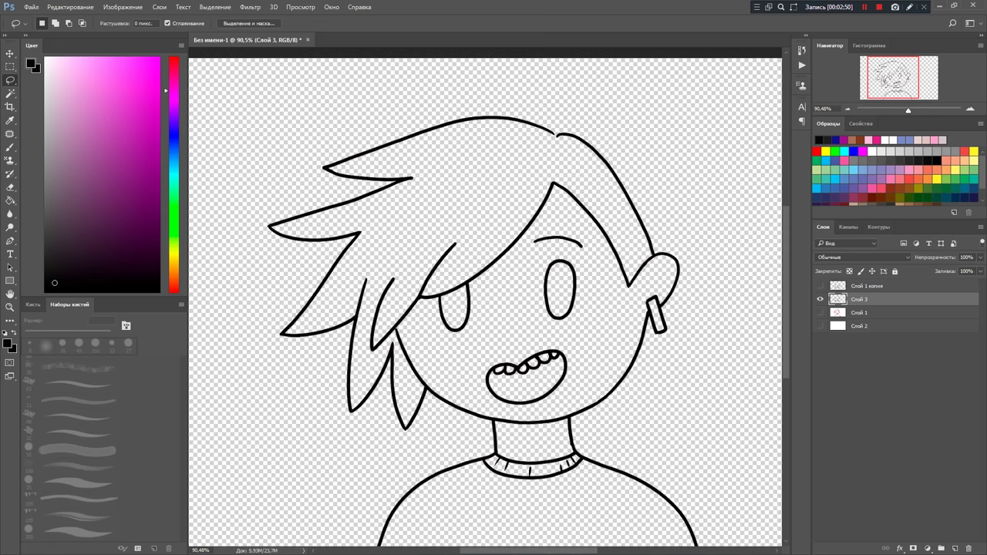
scroll(460, 310, "up", 1)
scroll(461, 310, "up", 2)
scroll(460, 310, "up", 2)
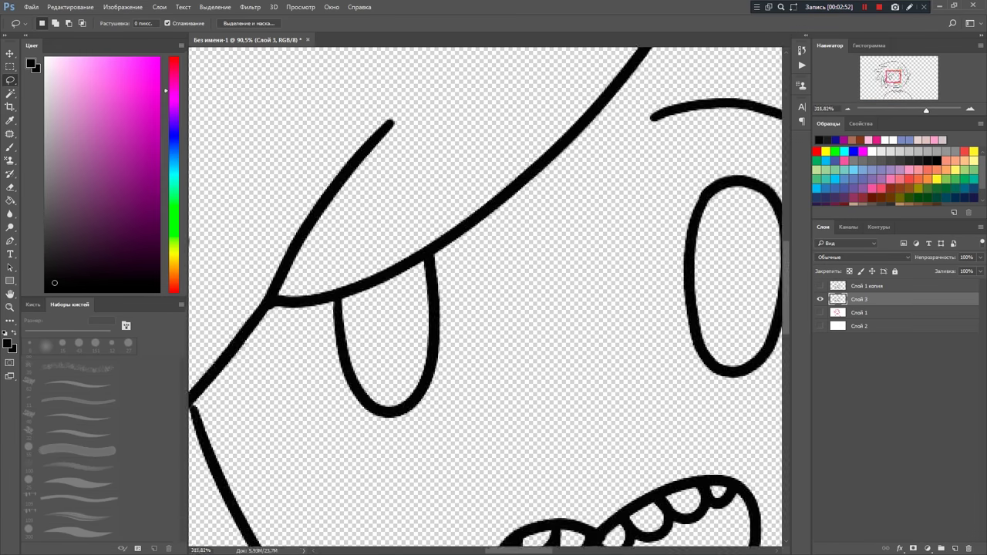
scroll(460, 310, "up", 2)
scroll(460, 310, "up", 1)
scroll(460, 310, "down", 3)
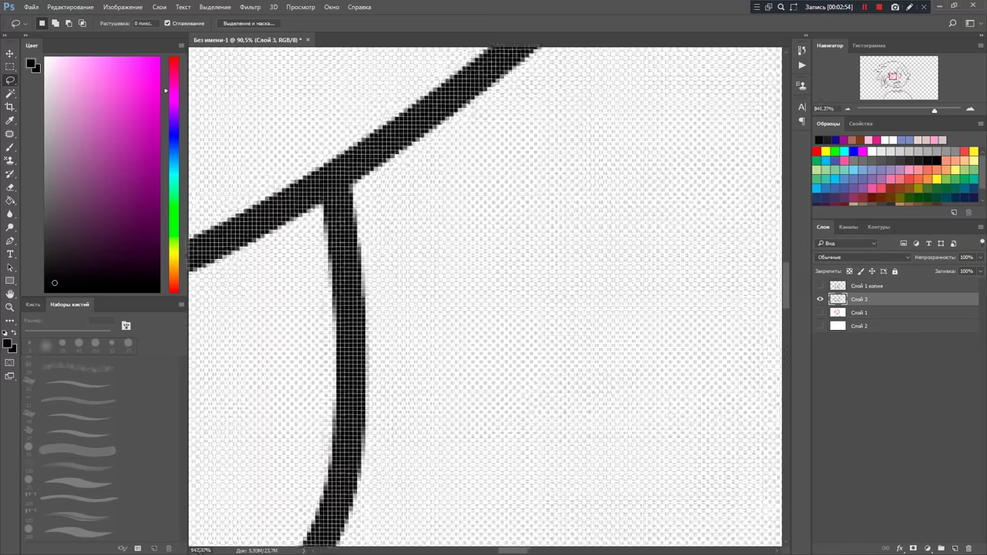
scroll(460, 310, "down", 3)
scroll(460, 310, "up", 2)
scroll(486, 301, "down", 2)
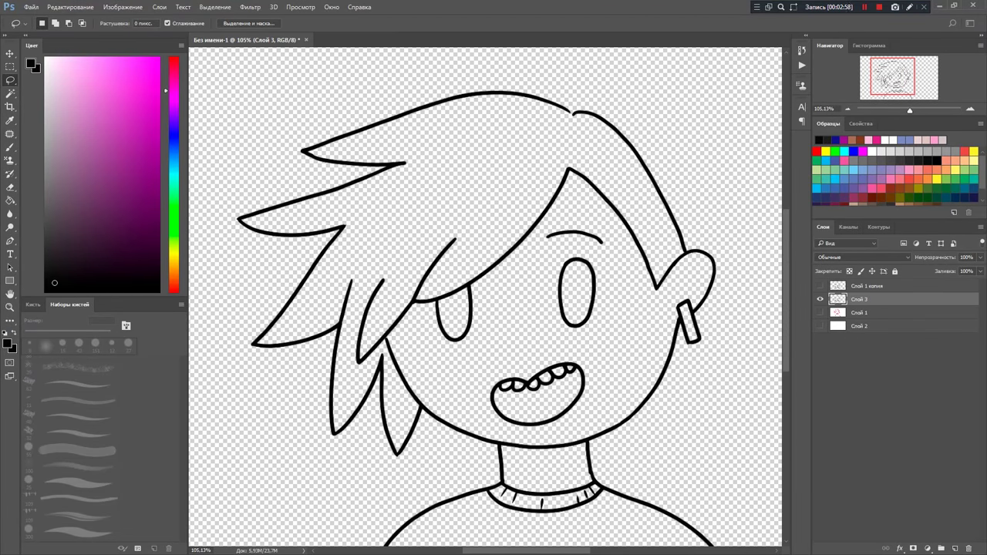
left_click(123, 7)
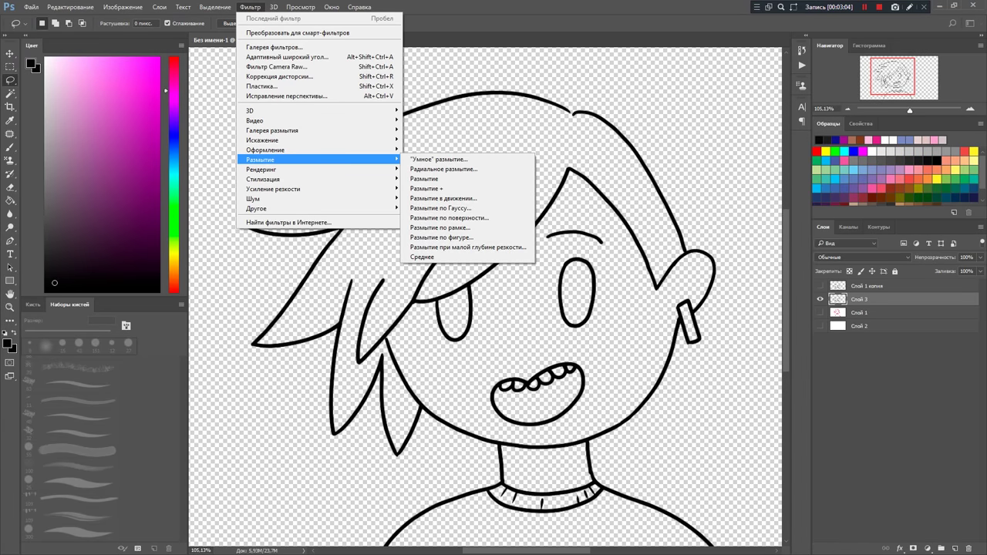
key("Escape")
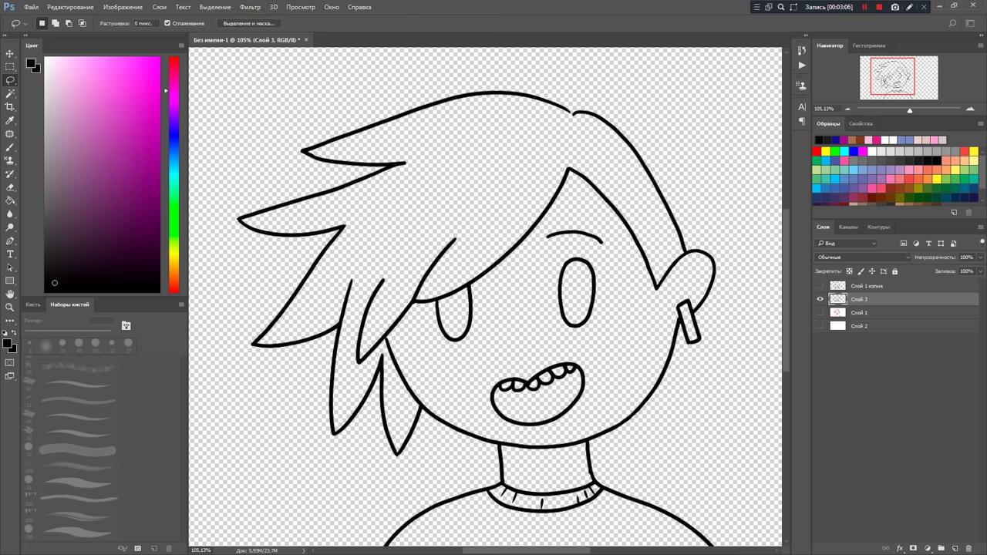
scroll(455, 316, "up", 5)
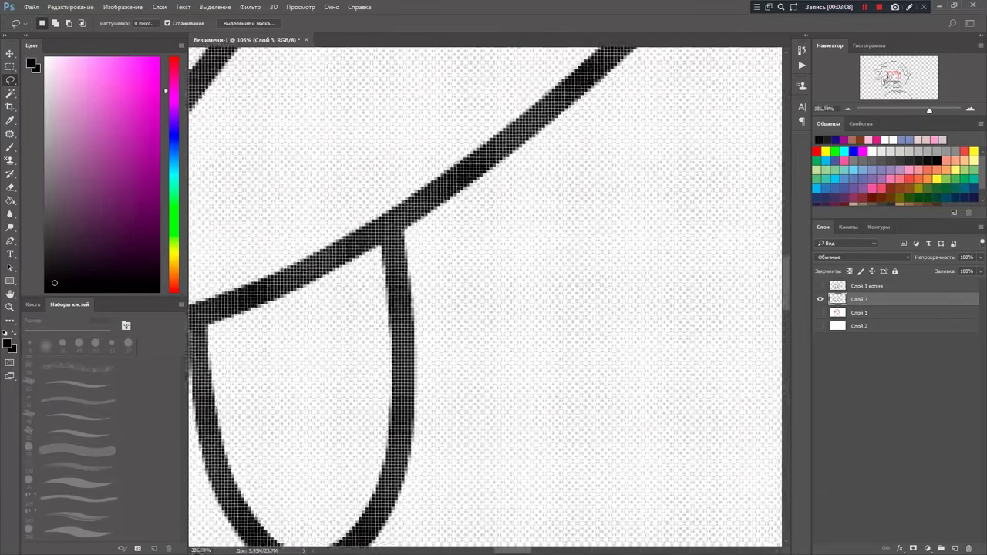
scroll(455, 316, "down", 6)
scroll(455, 316, "down", 1)
scroll(486, 301, "down", 3)
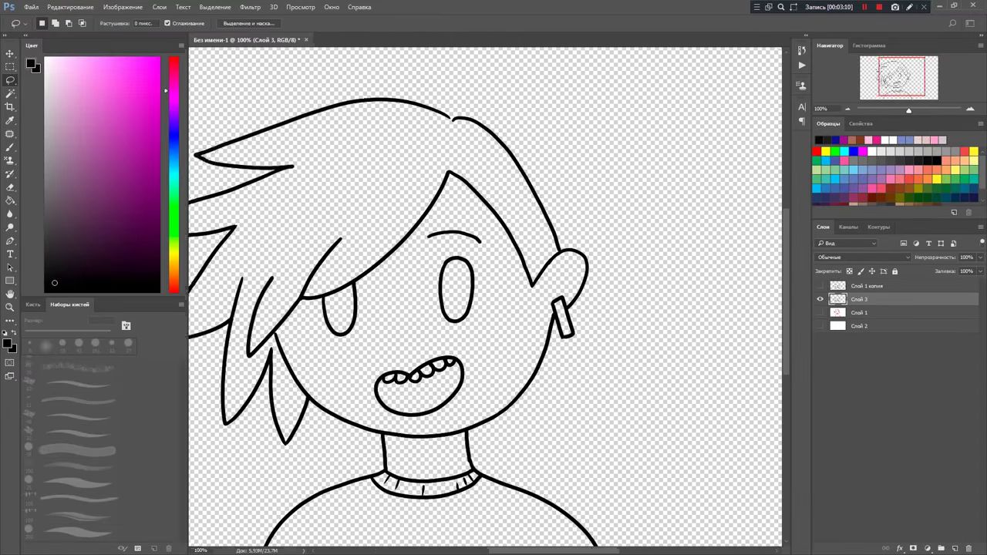
Step: Make Слой 2 visible again and fill it with a light purple
left_click(859, 326)
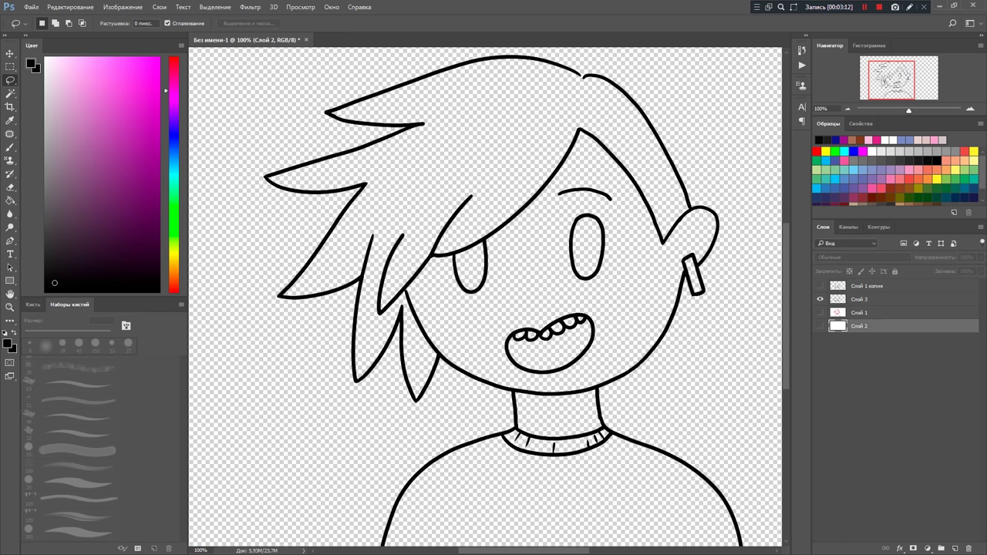
left_click(10, 201)
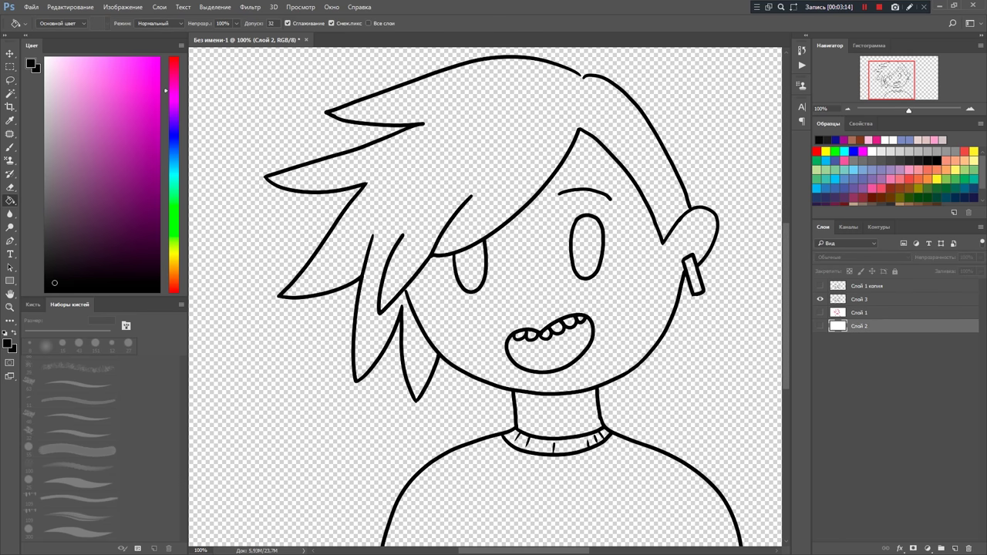
left_click(139, 104)
left_click(175, 117)
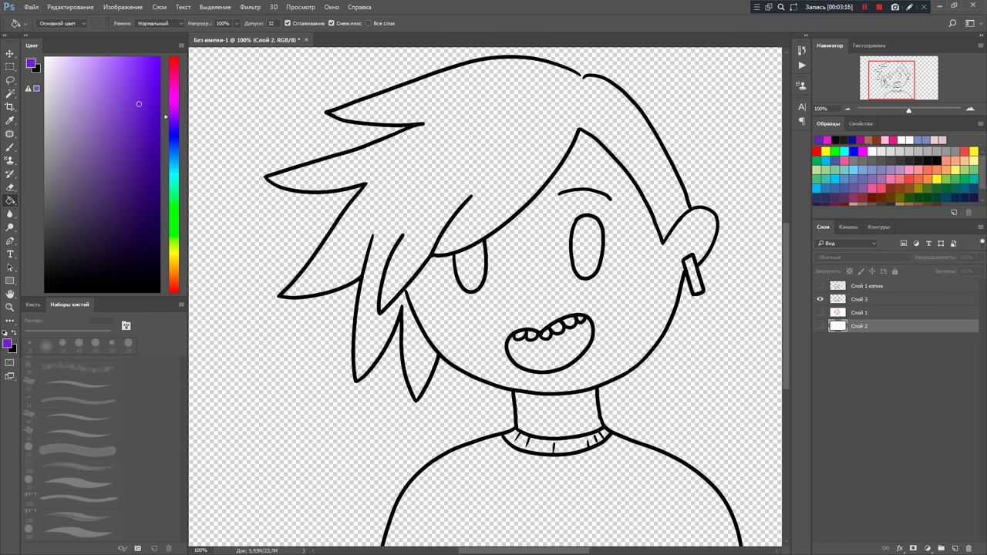
left_click(138, 75)
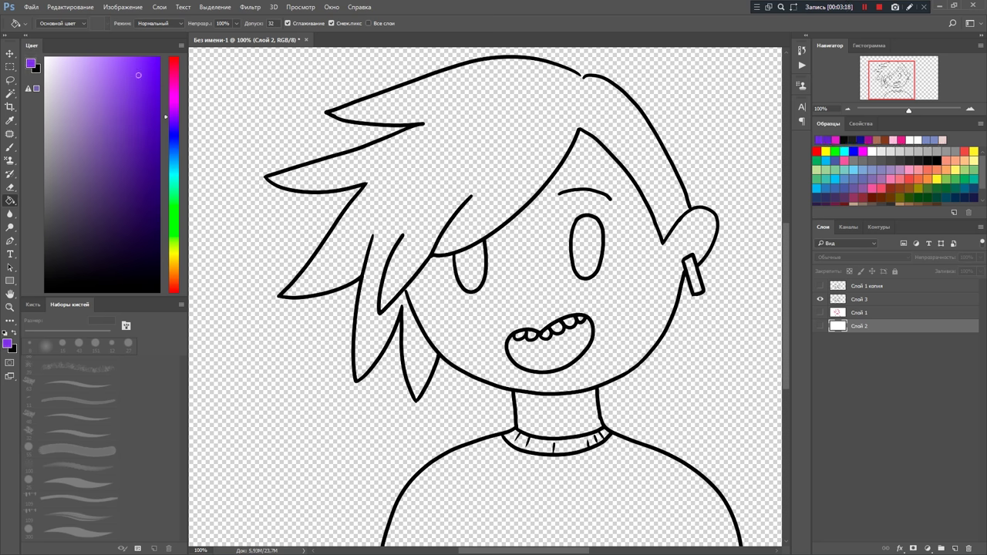
left_click(819, 326)
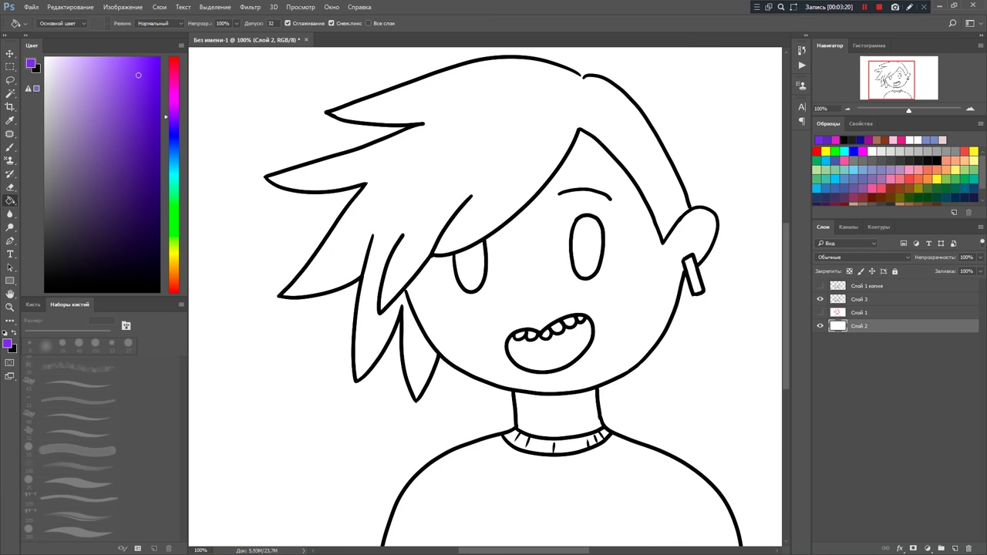
key("alt+BackSpace")
scroll(476, 268, "up", 2)
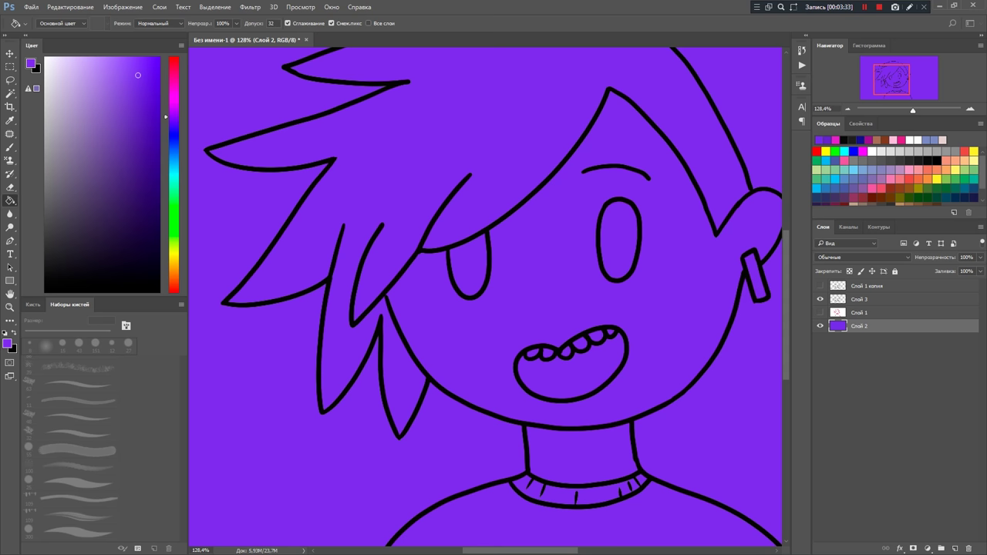
scroll(479, 291, "up", 3)
scroll(479, 291, "up", 3)
scroll(479, 291, "up", 3)
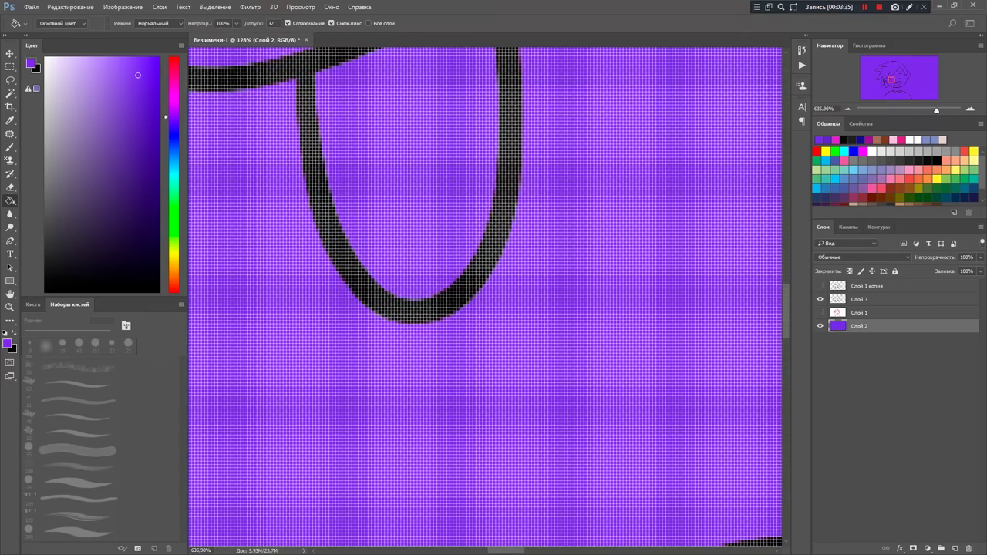
scroll(479, 290, "up", 1)
scroll(479, 291, "up", 1)
scroll(479, 290, "up", 1)
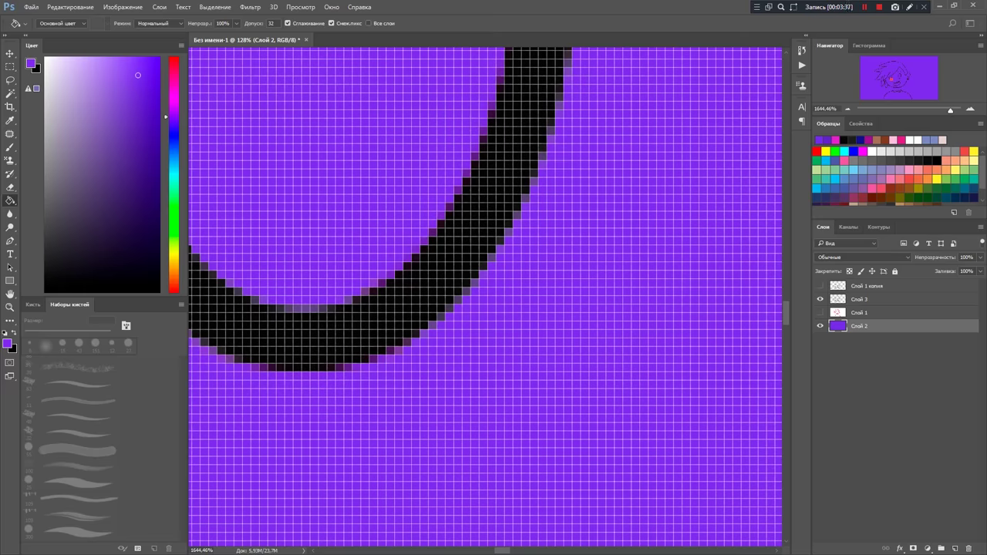
scroll(478, 291, "down", 2)
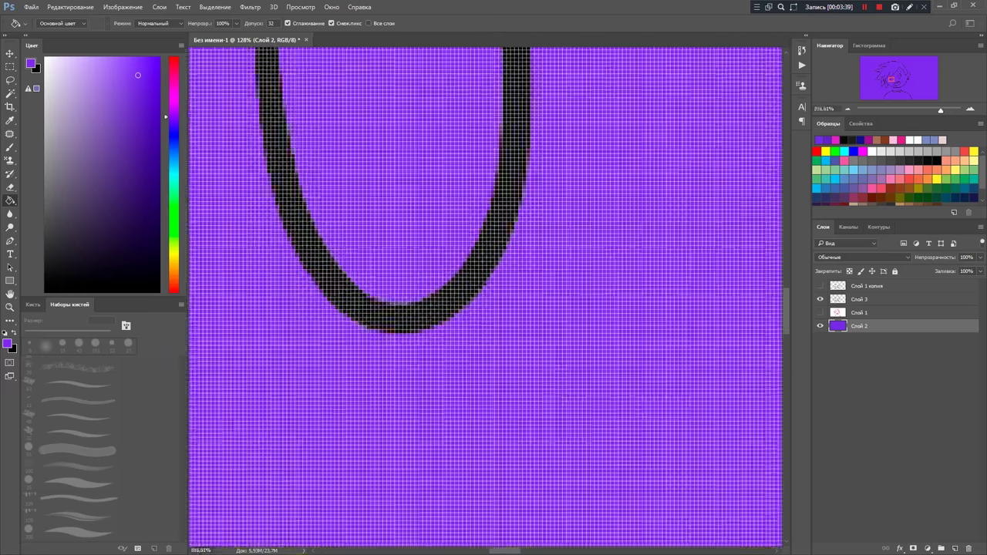
scroll(479, 290, "up", 1)
scroll(479, 291, "down", 3)
scroll(479, 291, "up", 2)
scroll(479, 291, "up", 1)
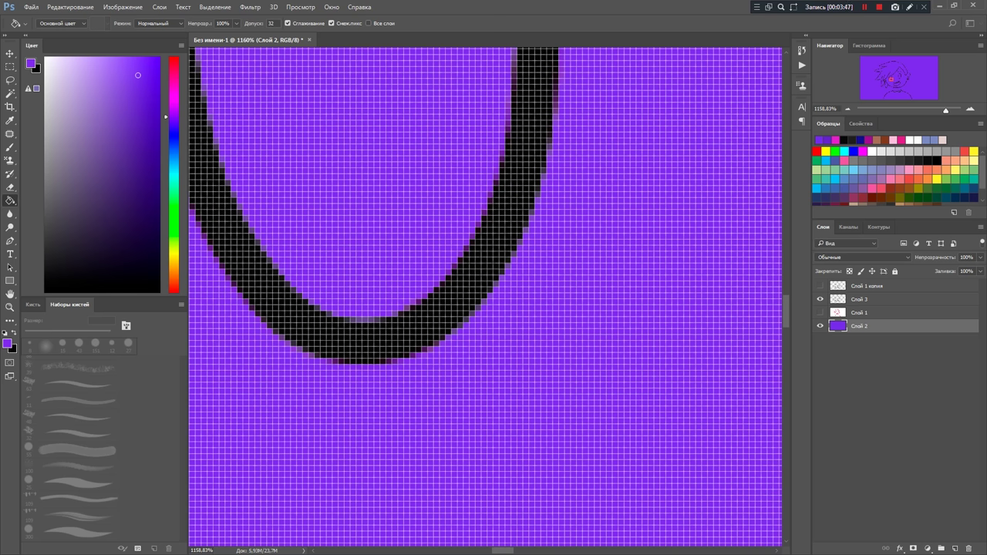
scroll(493, 287, "up", 1)
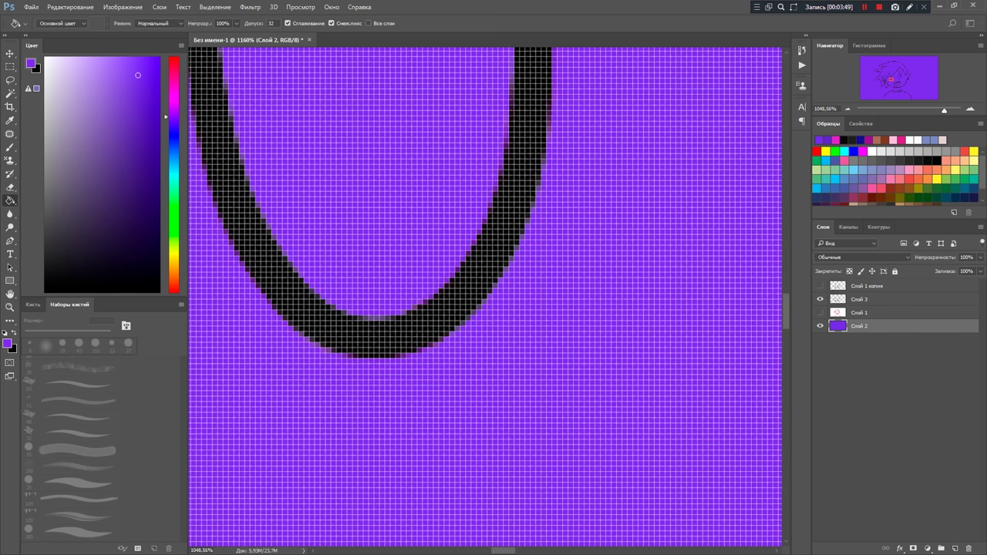
scroll(494, 287, "up", 1)
scroll(493, 287, "up", 1)
scroll(494, 287, "up", 1)
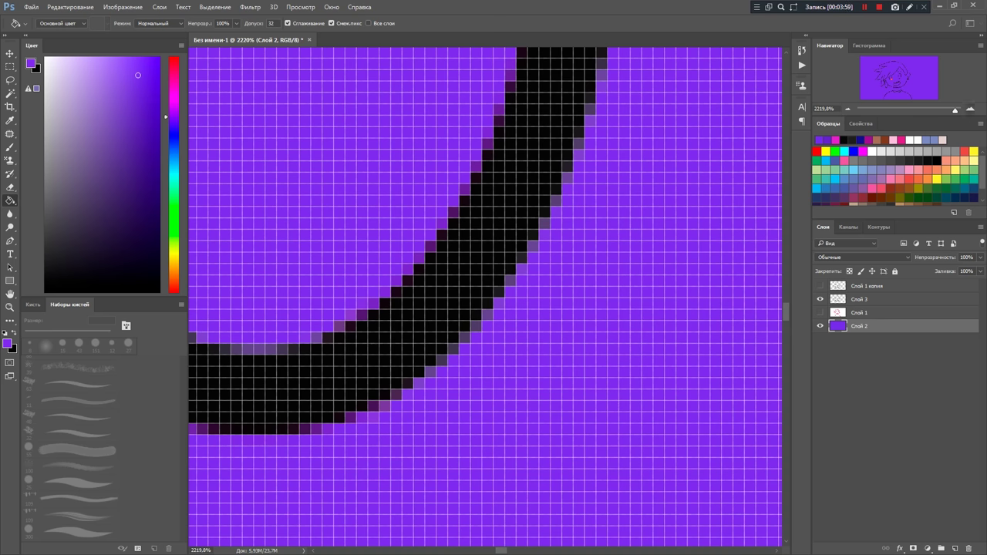
scroll(485, 301, "down", 4)
scroll(485, 301, "down", 4)
scroll(486, 301, "down", 4)
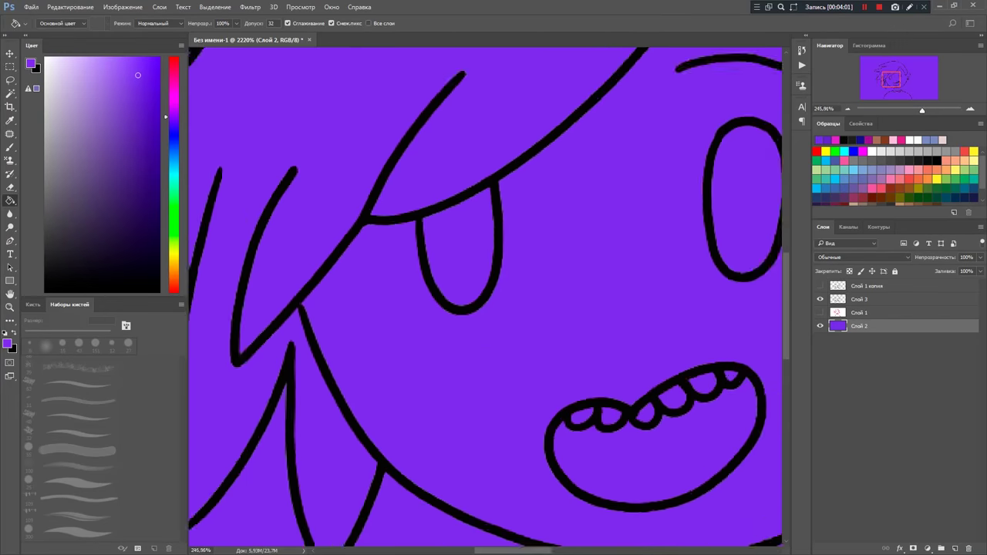
scroll(486, 297, "down", 2)
scroll(486, 297, "down", 2)
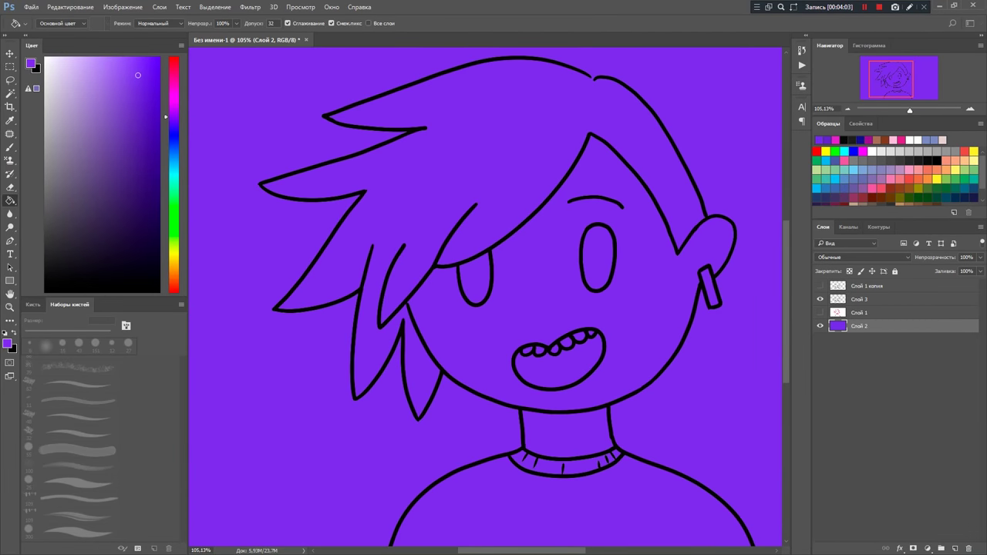
Step: Desaturate the line art layer Слой 3 with Hue/Saturation at -100 saturation
key("alt+bracketright")
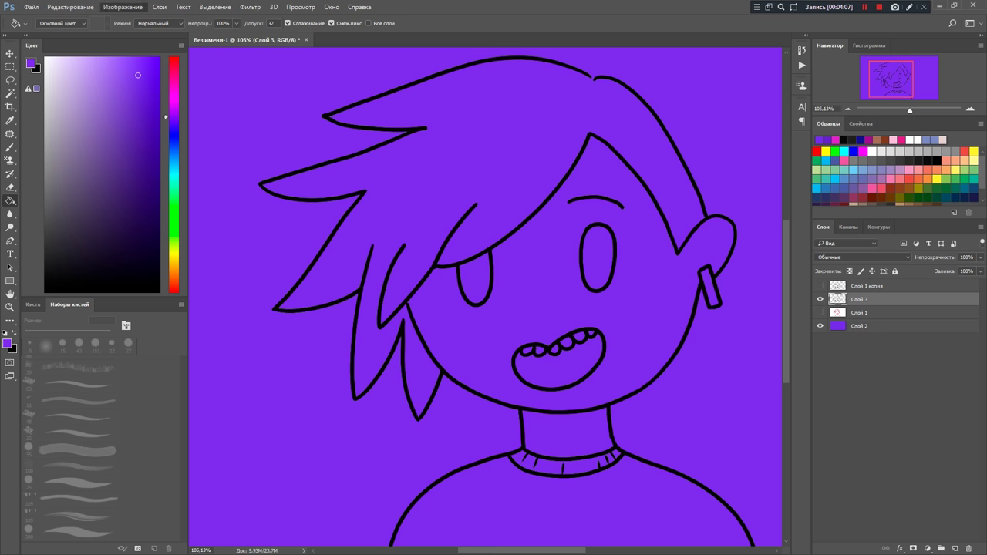
left_click(123, 7)
mouse_move(154, 34)
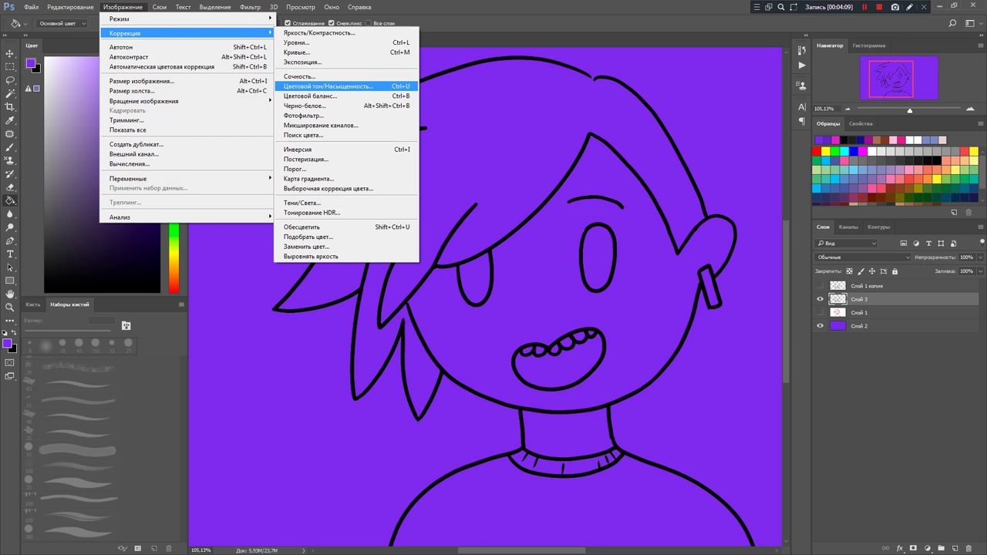
left_click(328, 86)
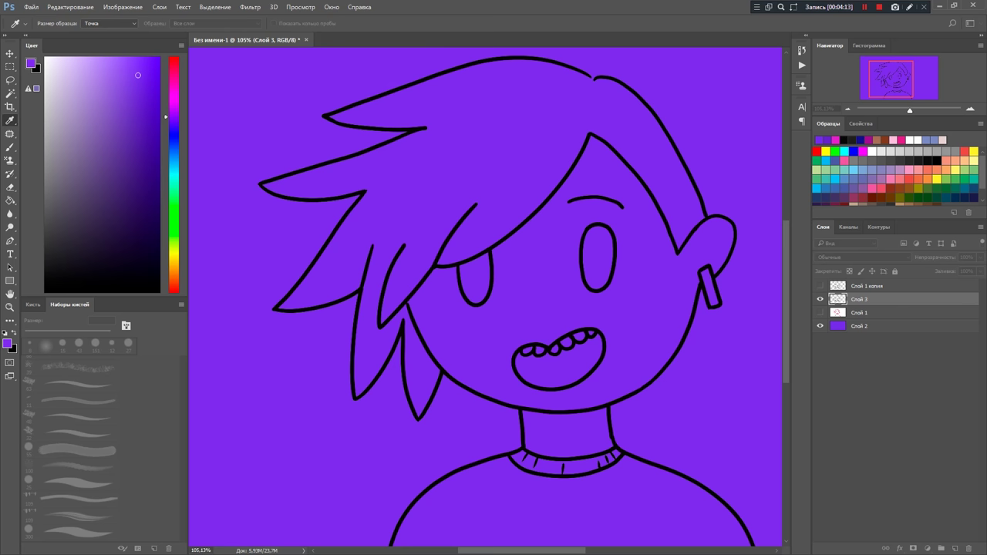
left_click_drag(431, 165, 672, 230)
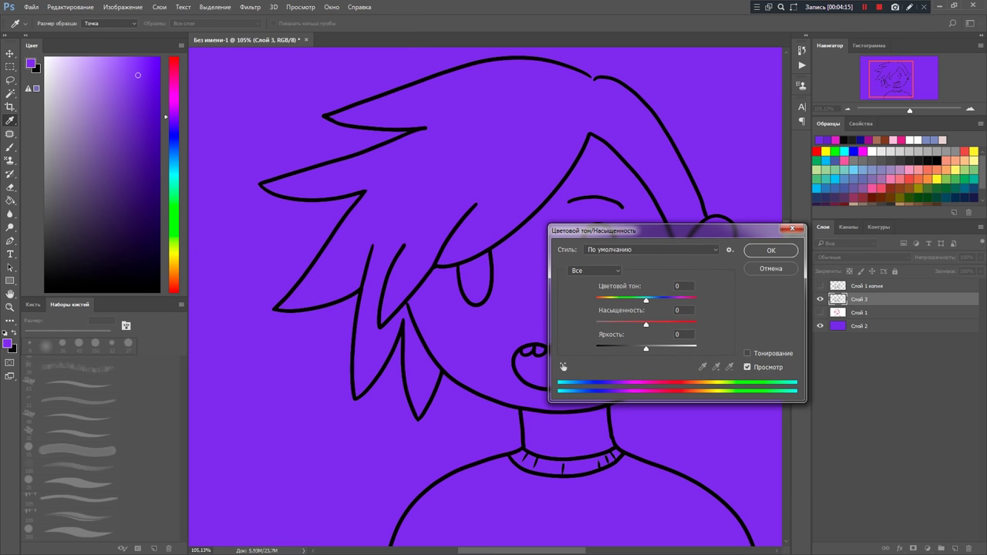
left_click_drag(646, 324, 595, 324)
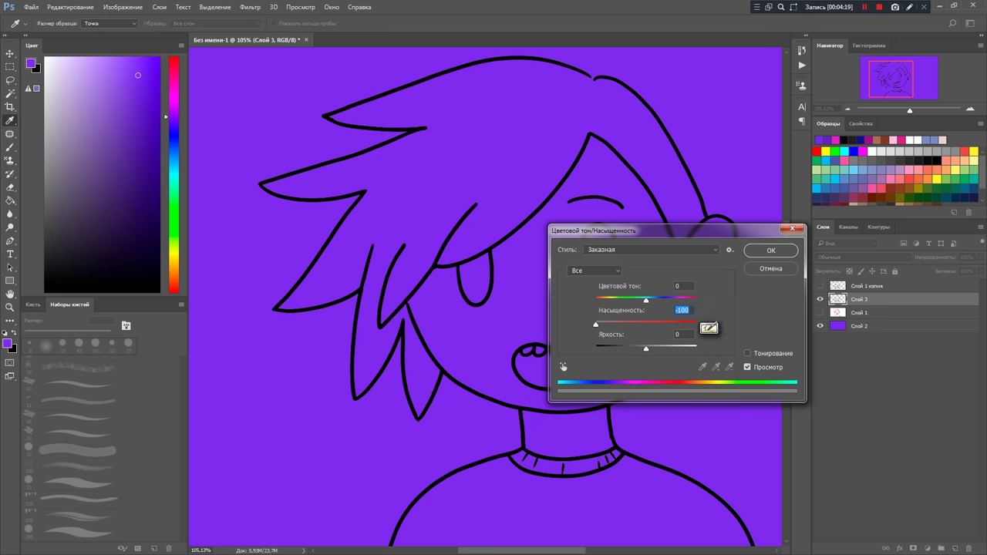
left_click(770, 250)
key("g")
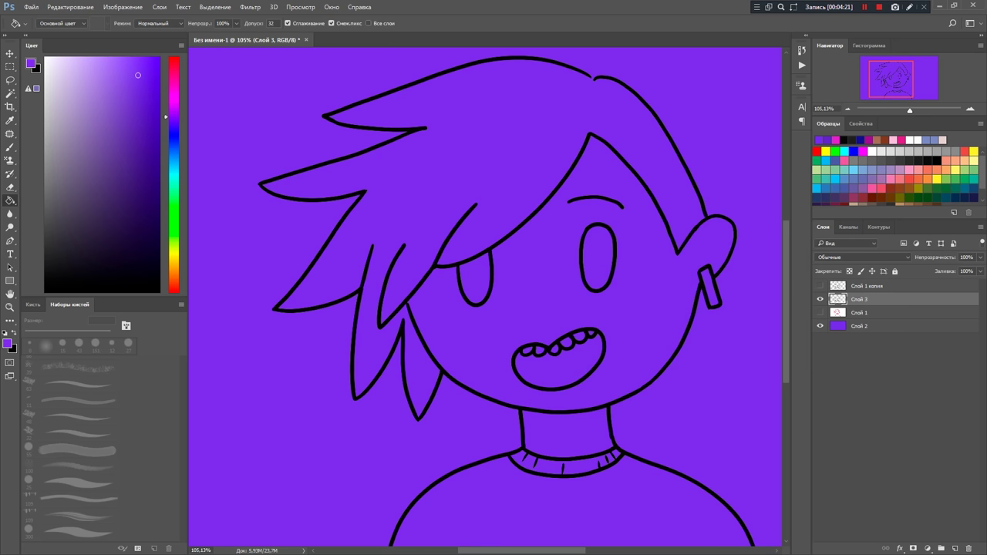
scroll(494, 287, "up", 3)
scroll(493, 287, "up", 4)
scroll(494, 287, "up", 3)
scroll(493, 287, "up", 3)
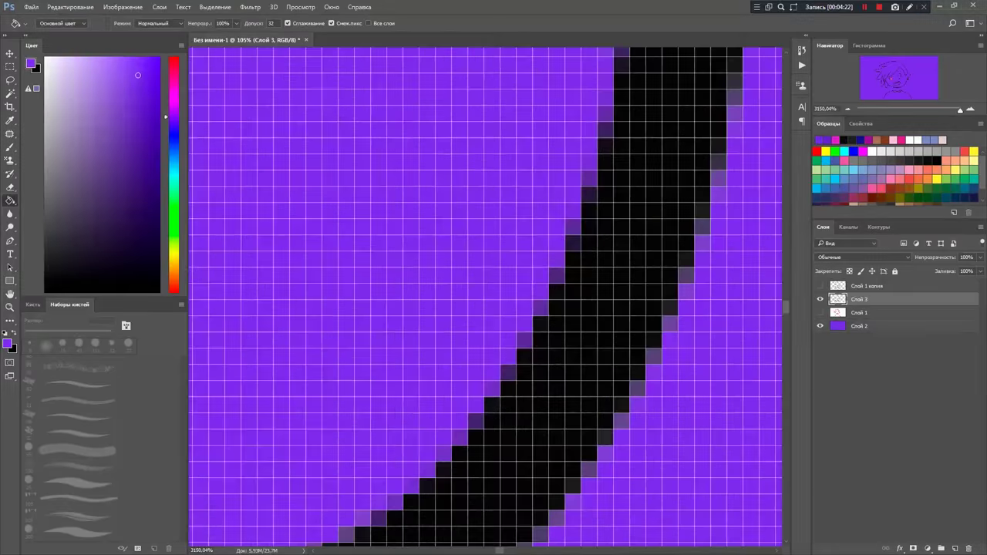
scroll(486, 297, "down", 2)
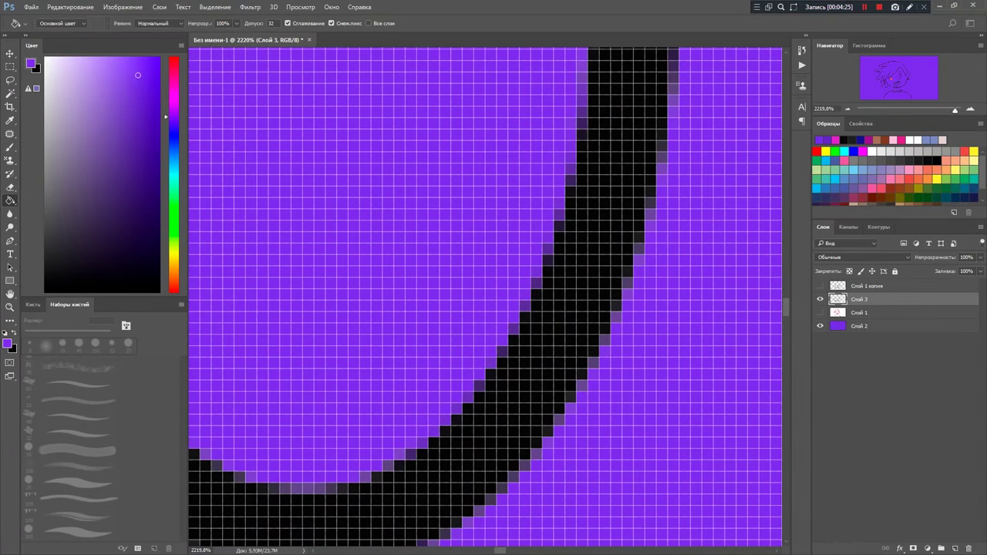
scroll(486, 300, "down", 2)
scroll(486, 300, "down", 1)
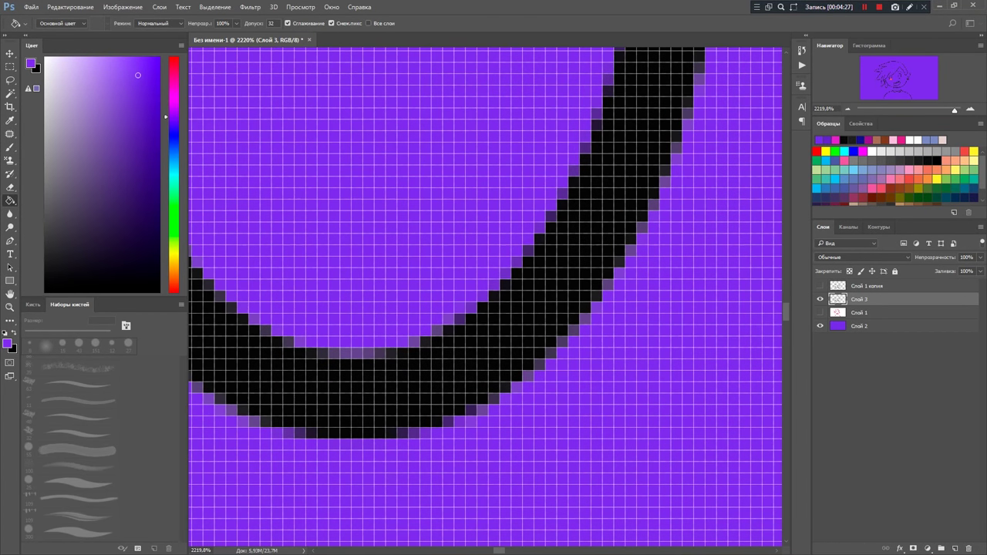
scroll(486, 300, "down", 1)
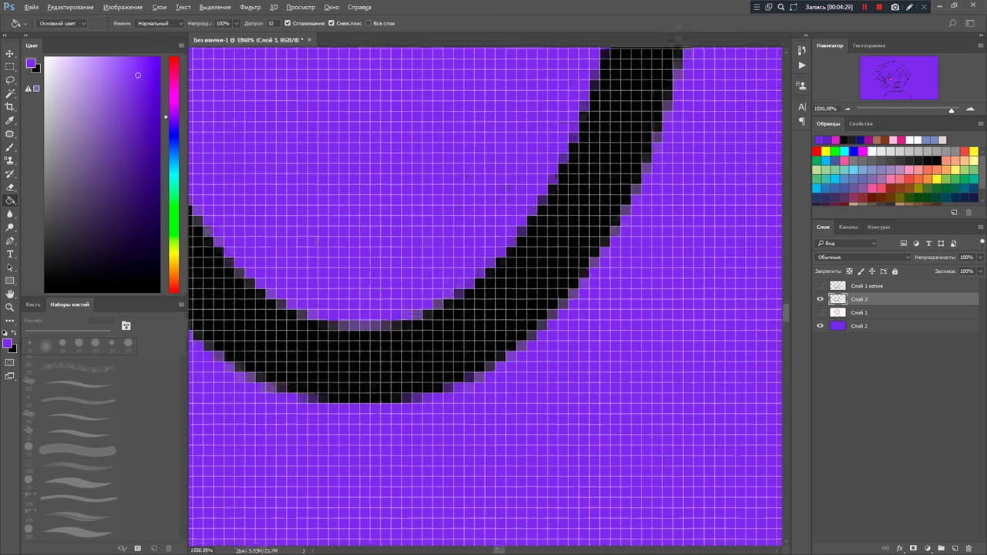
scroll(485, 300, "down", 3)
scroll(486, 300, "down", 3)
scroll(486, 300, "down", 3)
scroll(486, 300, "down", 3)
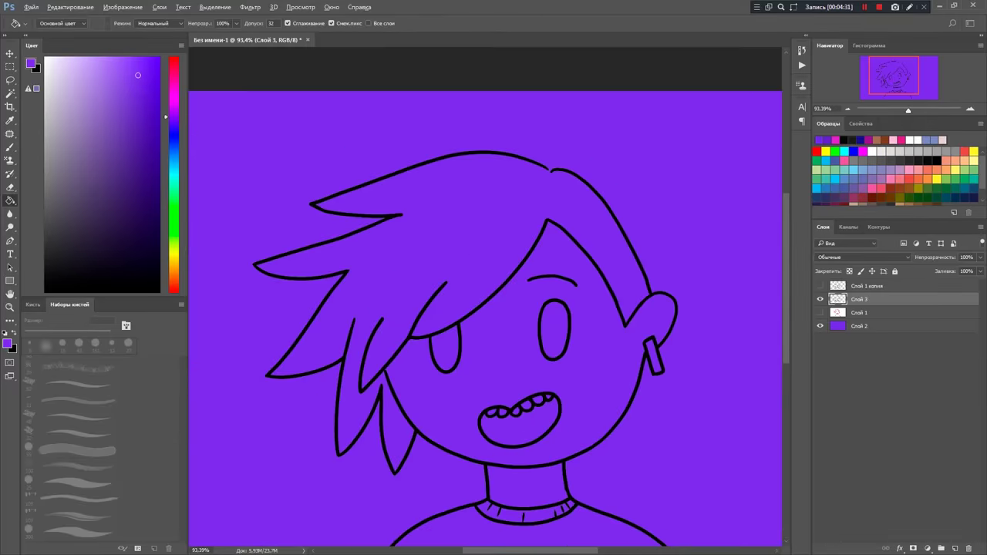
scroll(486, 300, "up", 2)
scroll(486, 300, "down", 1)
scroll(486, 300, "right", 1)
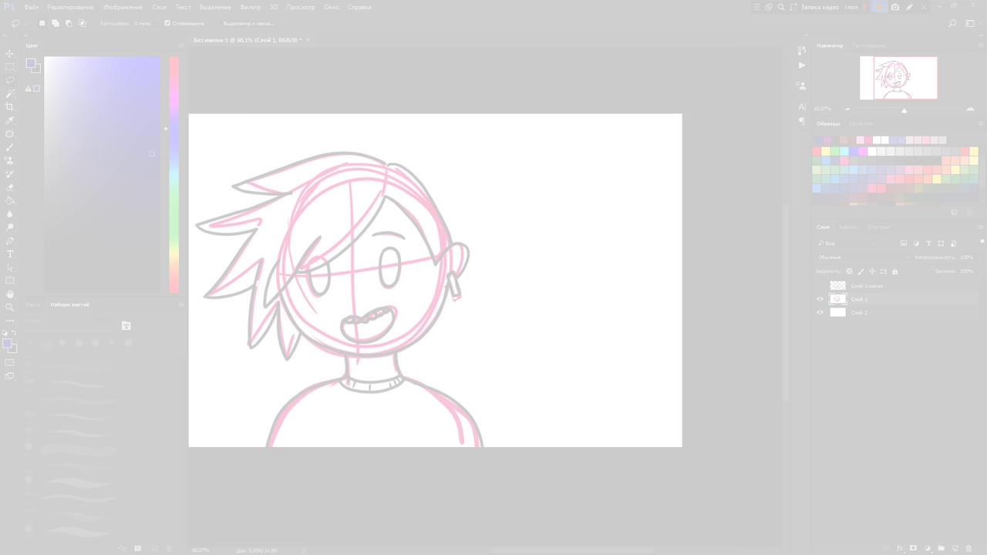
scroll(486, 301, "up", 1)
scroll(486, 300, "up", 2)
scroll(485, 301, "up", 1)
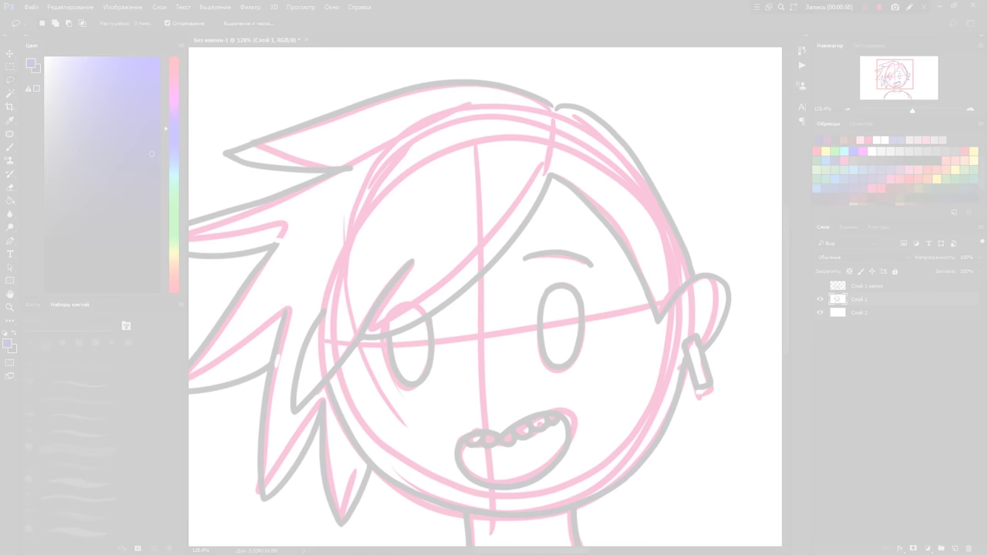